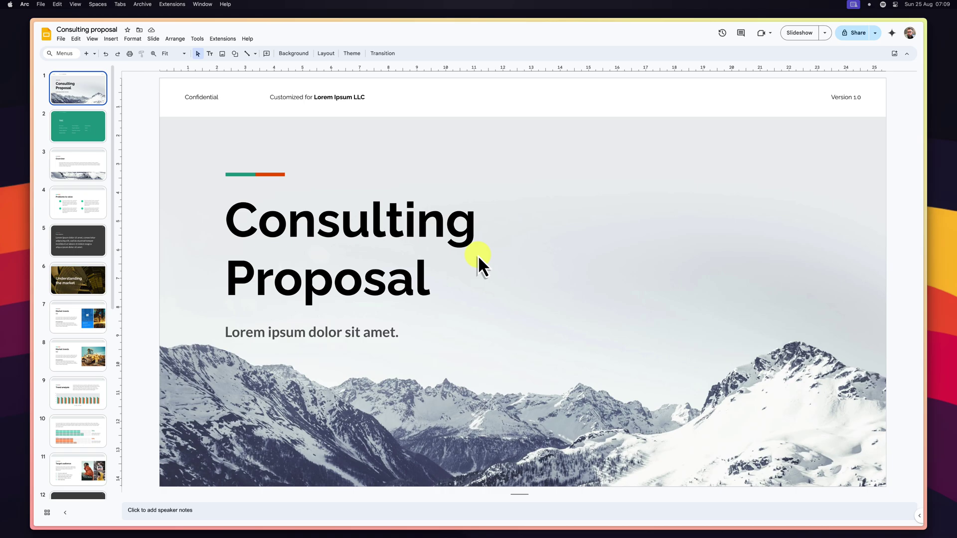
Scroll the filmstrip down and show slide 16, the Team slide, on the canvas.
scroll(82, 205, "down", 7)
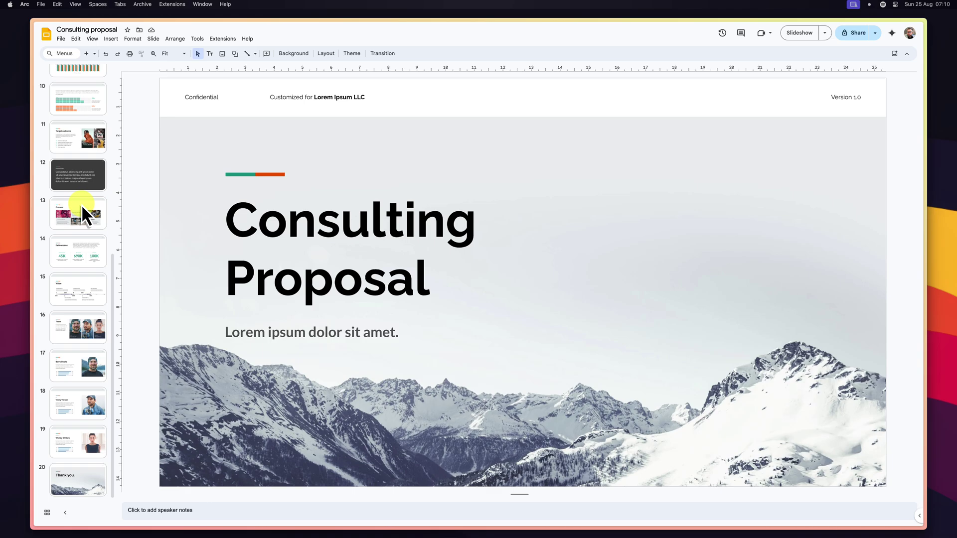
left_click(85, 340)
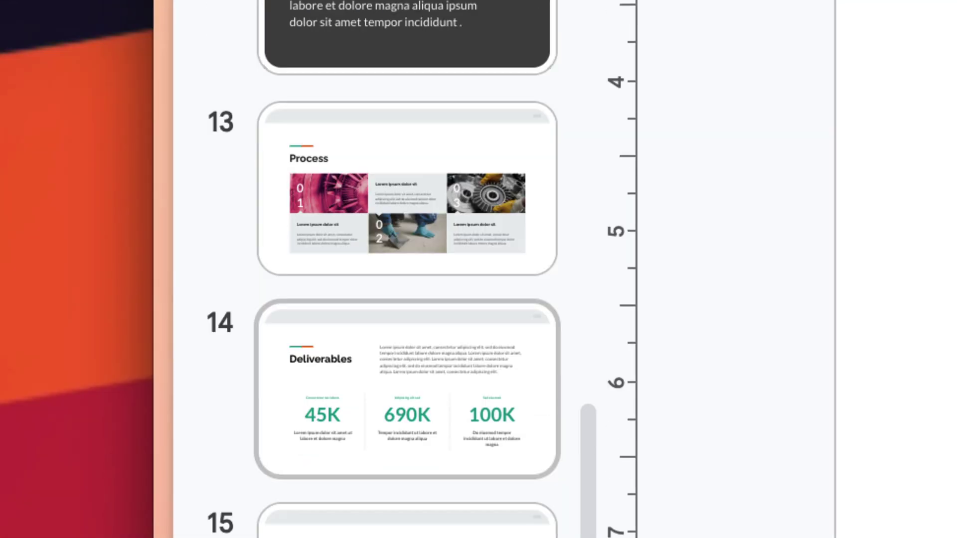
Copy the slide 16 Team slide, then switch over to the Linked Slides deck.
left_click(462, 251)
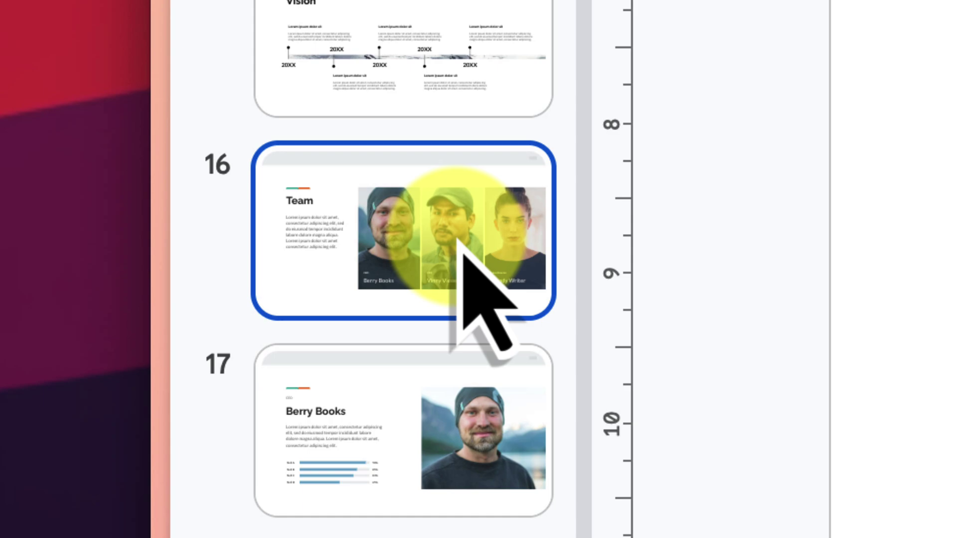
right_click(463, 248)
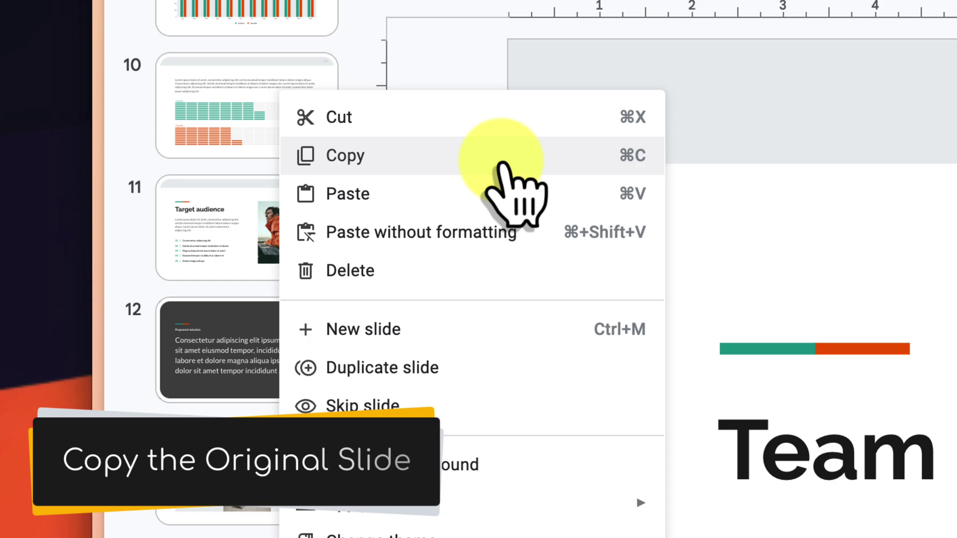
left_click(501, 161)
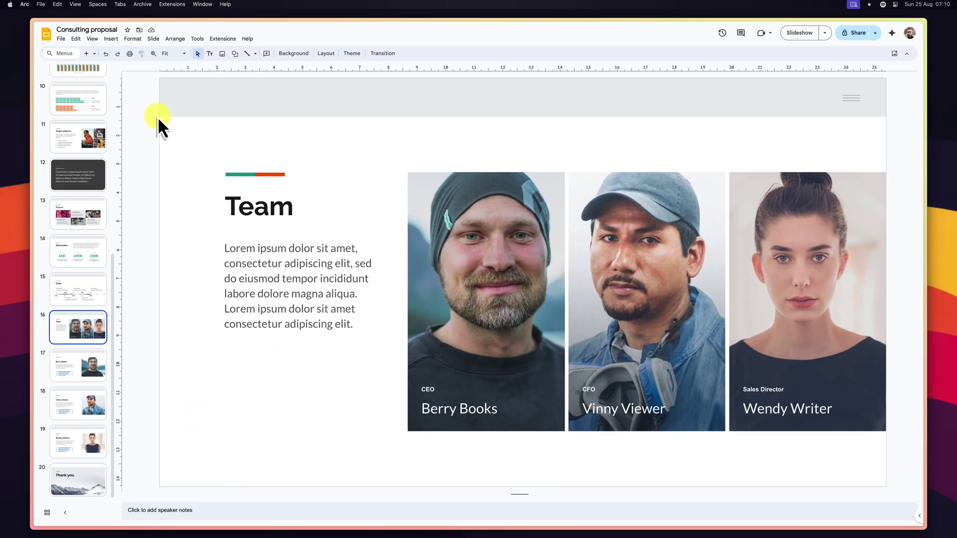
key("ctrl+Up")
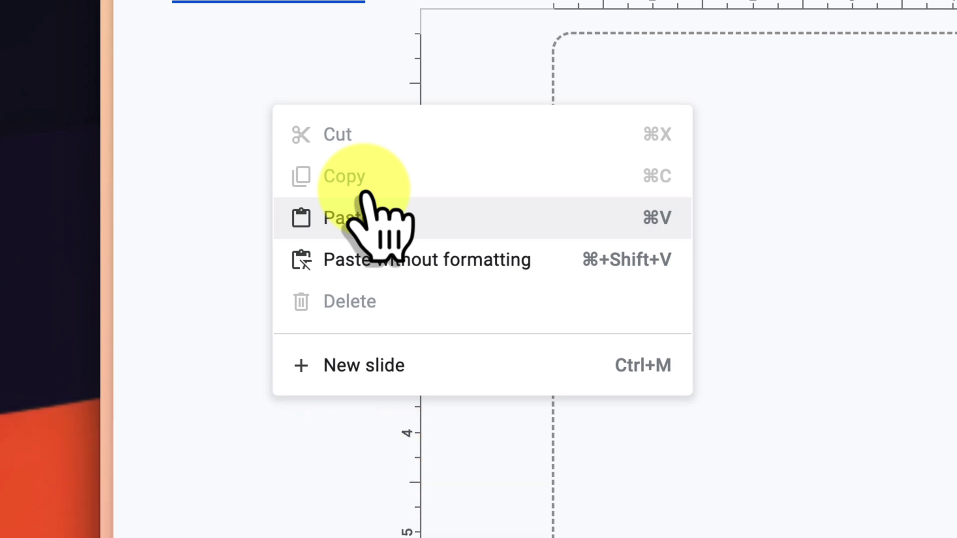
Paste the Team slide into Linked Slides using 'Link & keep original styles'.
left_click(431, 214)
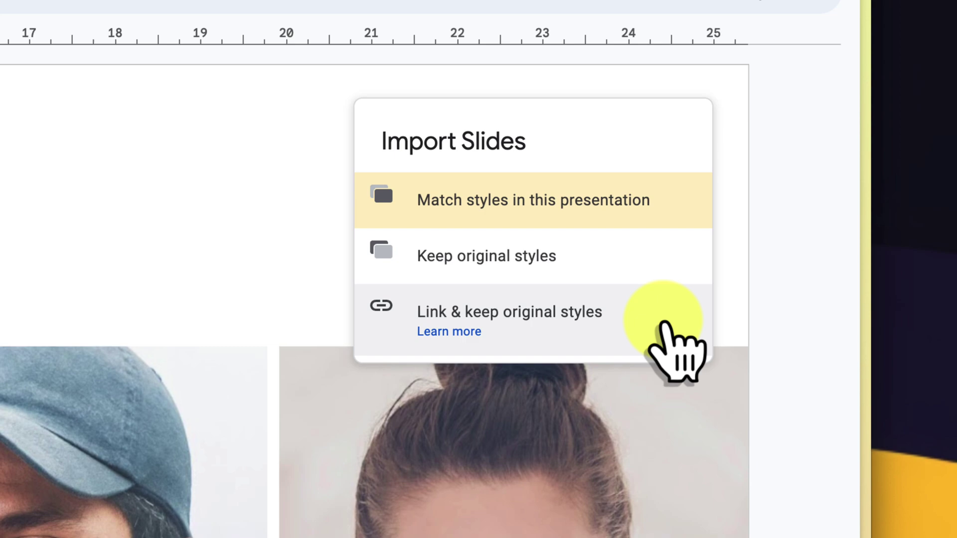
left_click(664, 322)
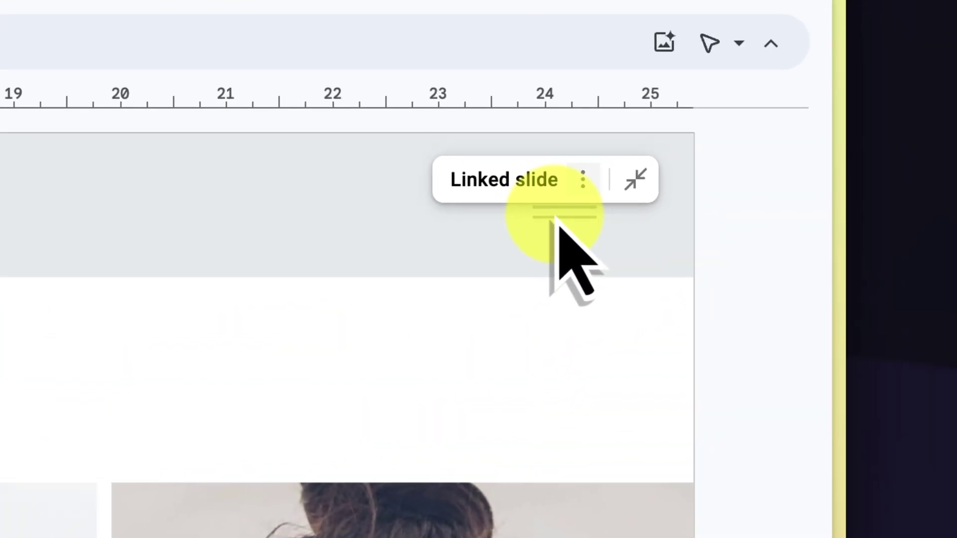
Unlink the pasted Team slide from the Consulting proposal source deck.
left_click(581, 182)
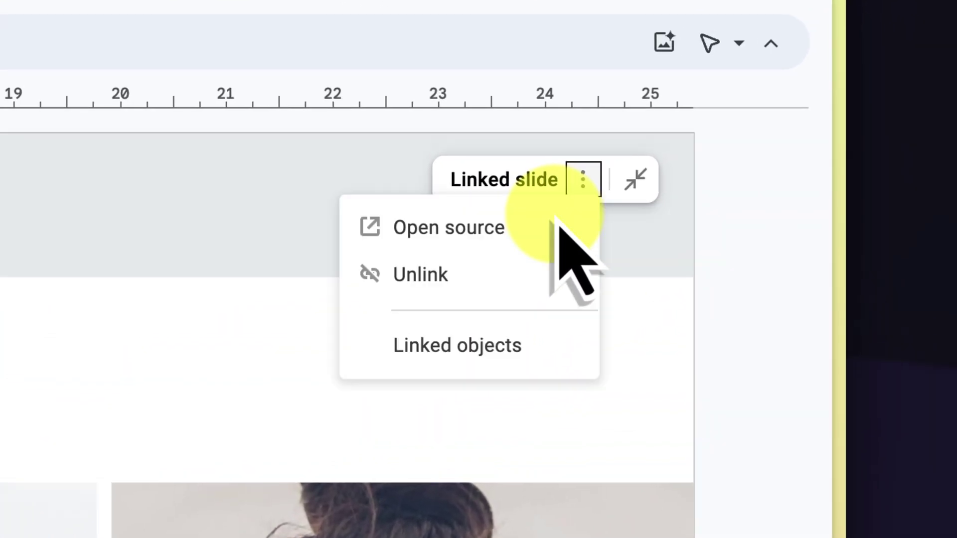
left_click(440, 286)
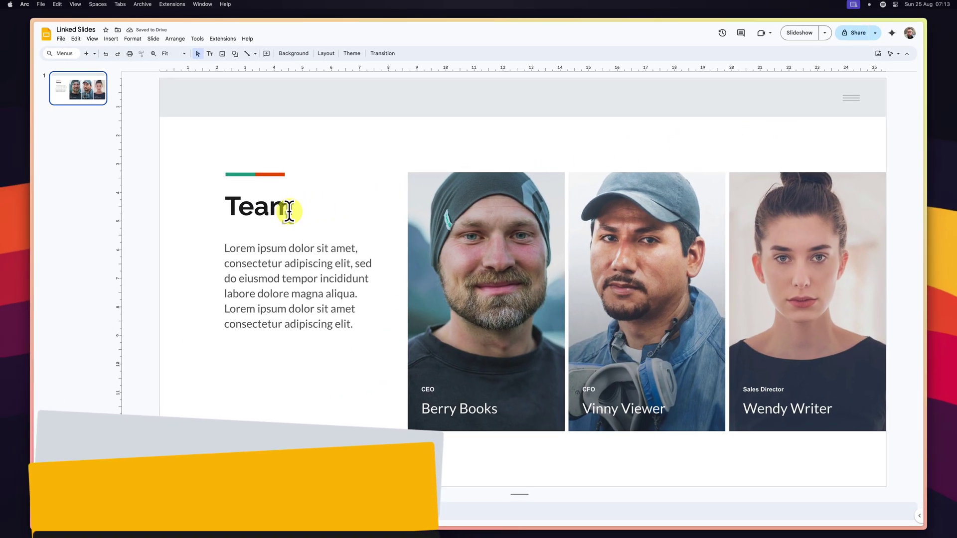
Retype the slide title from 'Team' to 'Our Team'.
double_click(288, 210)
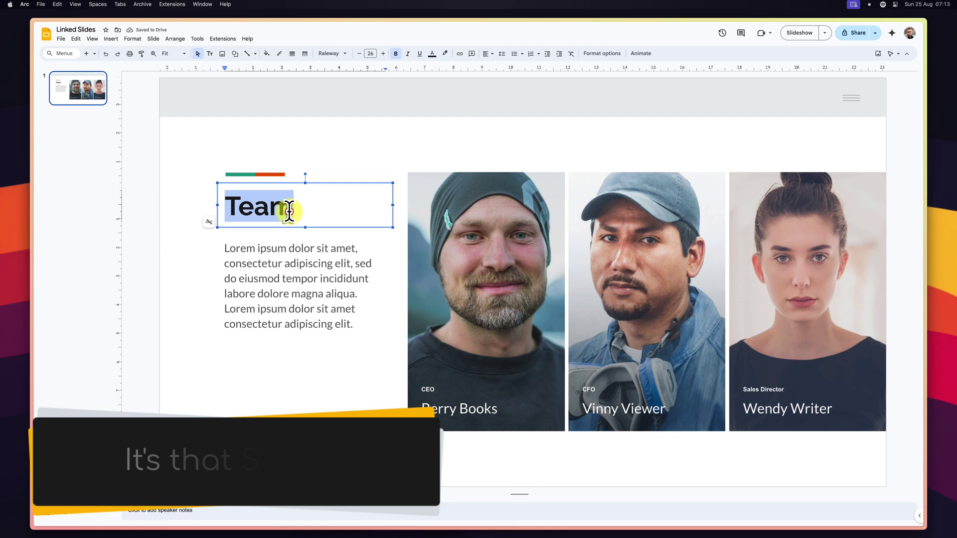
type("Our ")
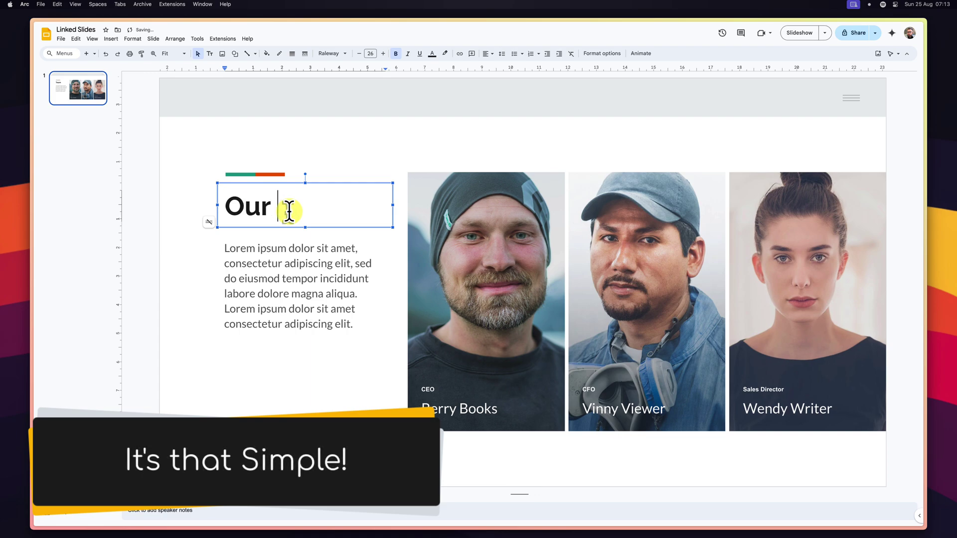
type("Team")
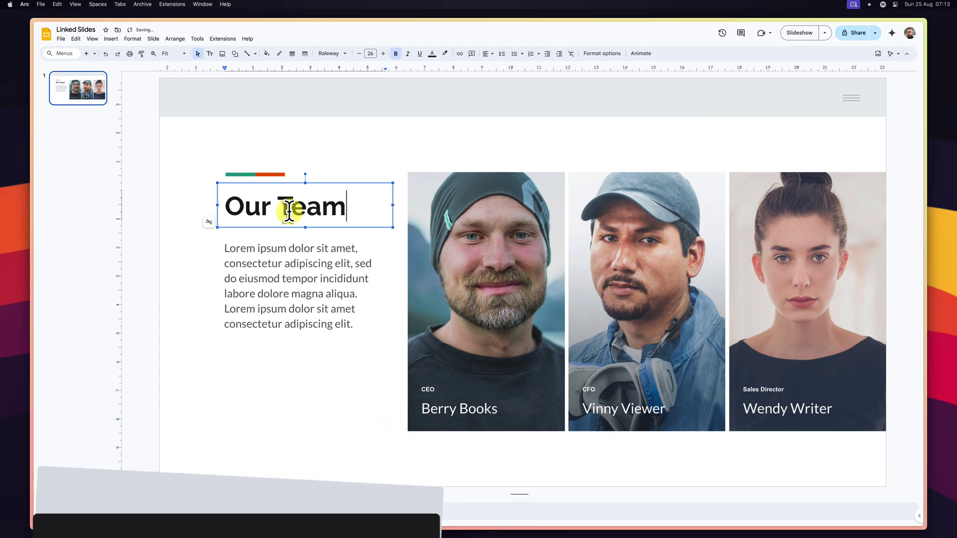
left_click(474, 138)
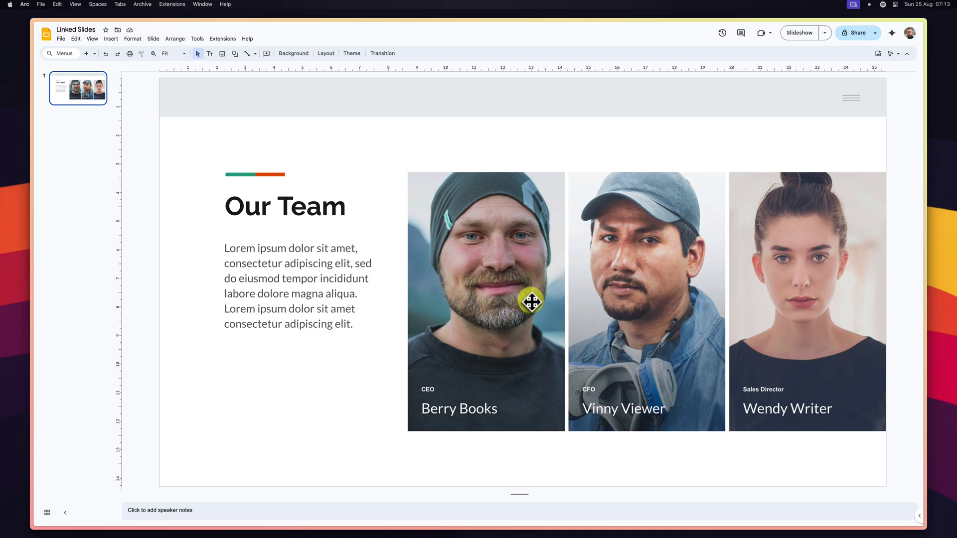
Flip between the two deck windows, ending on Consulting proposal with its title still 'Team'.
key("super+grave")
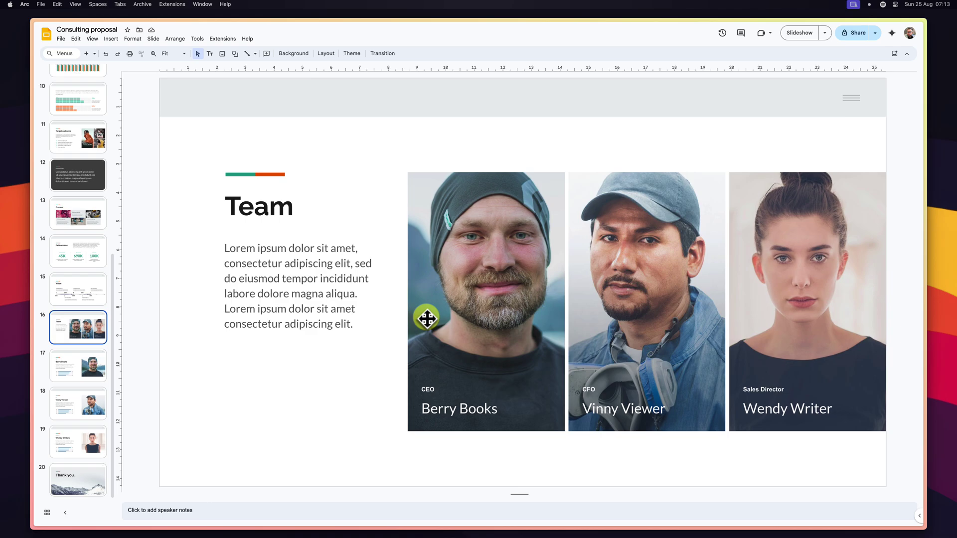
key("super+grave")
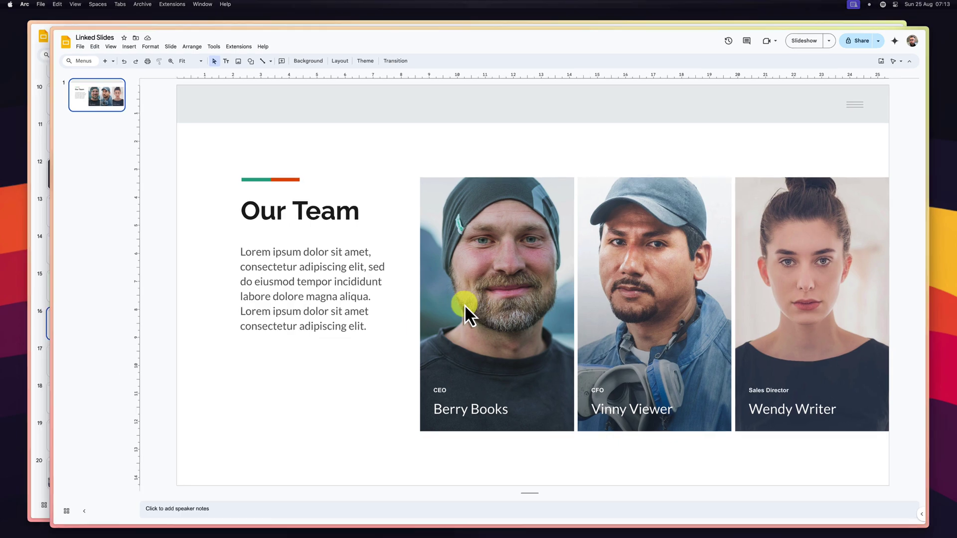
key("super+grave")
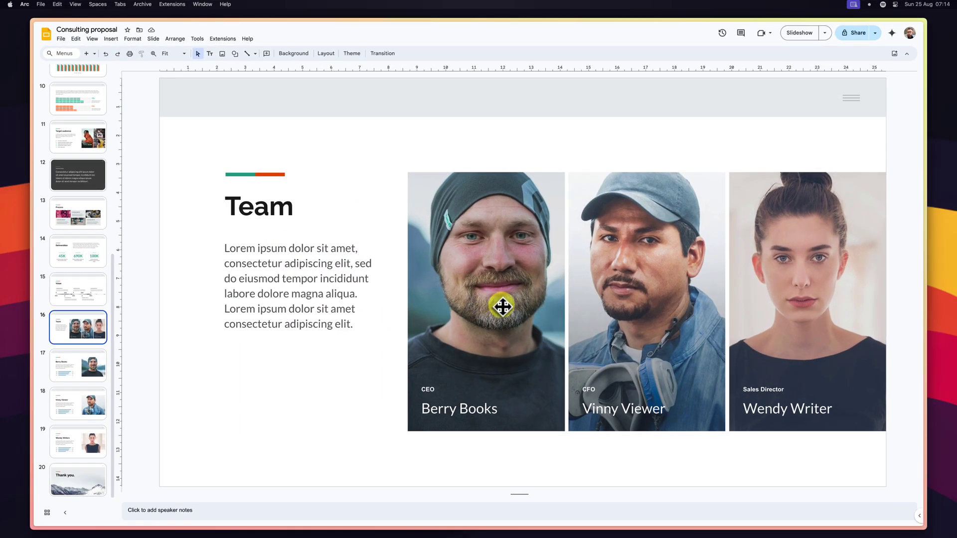
Replace the first team member's photo with a cat GIF.
right_click(500, 306)
mouse_move(588, 236)
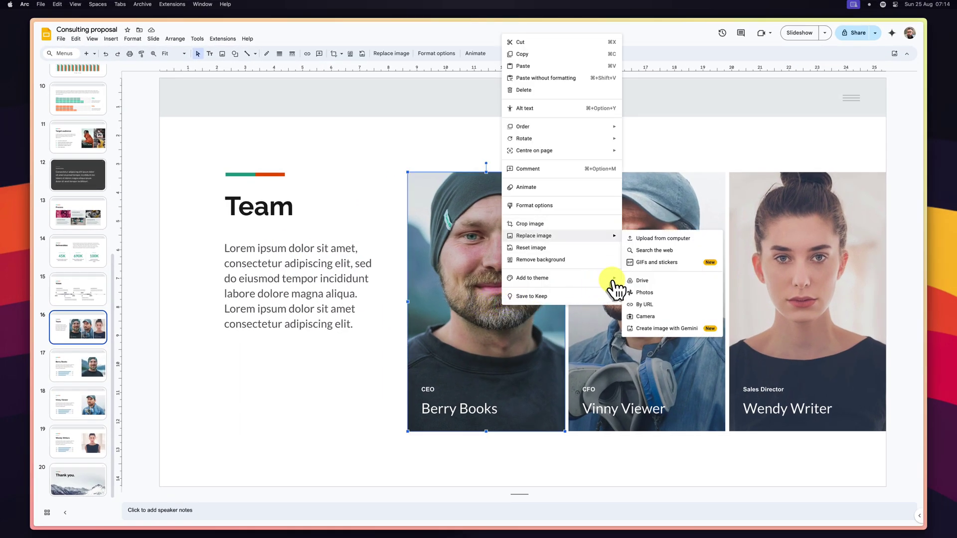
left_click(678, 263)
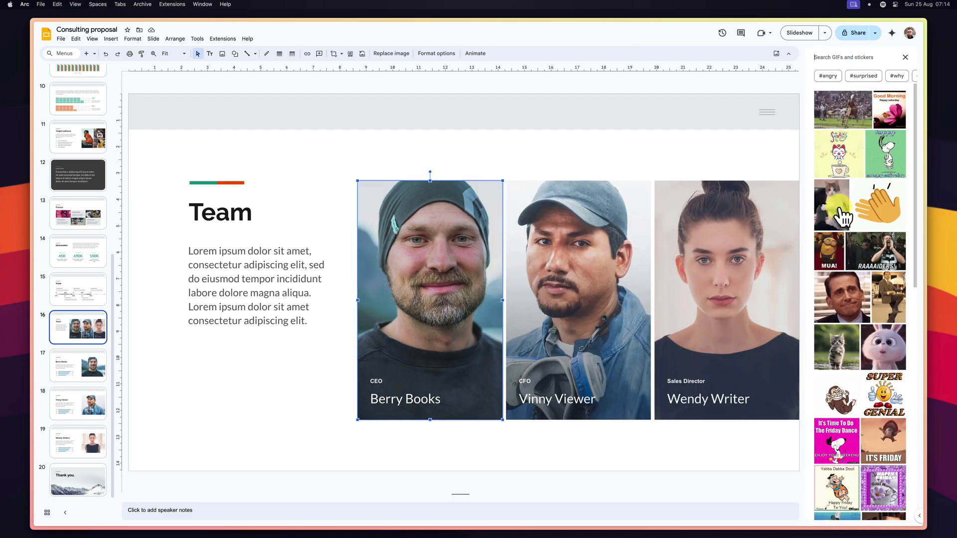
left_click(840, 214)
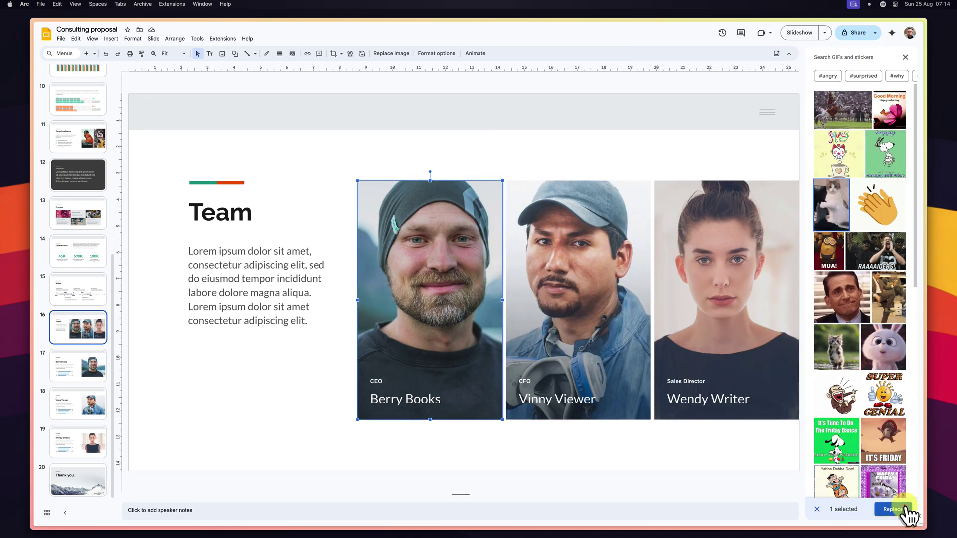
left_click(894, 509)
Replace the second team member's photo with a kitten GIF.
right_click(642, 256)
mouse_move(673, 457)
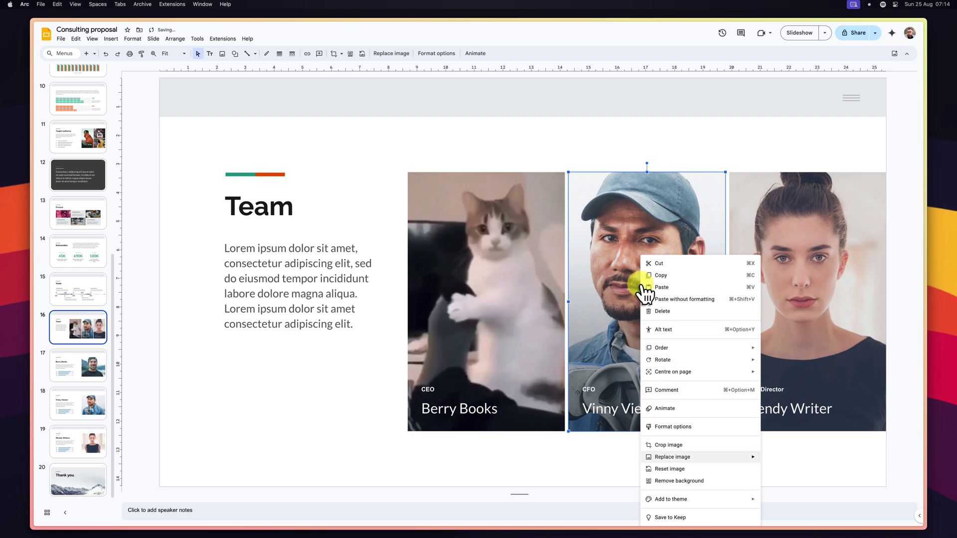
left_click(818, 389)
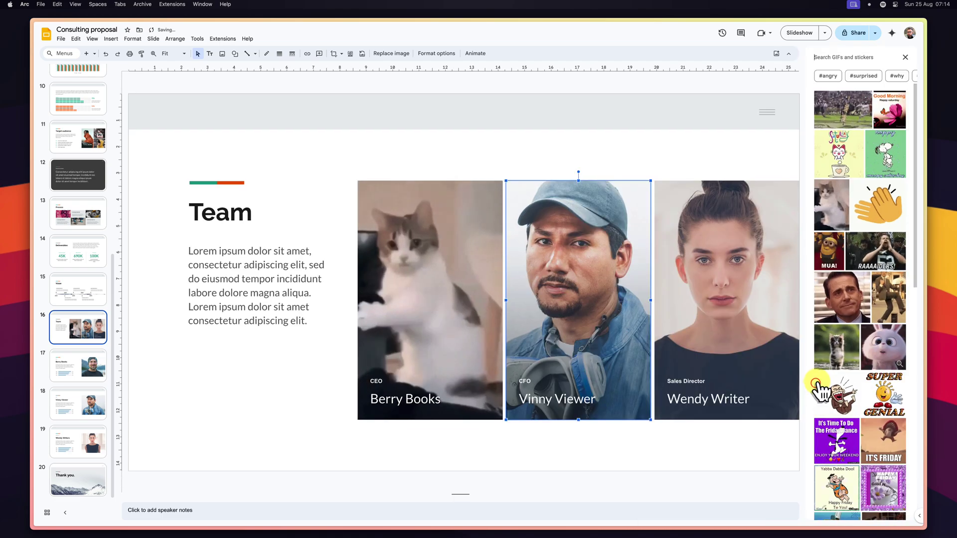
left_click(840, 360)
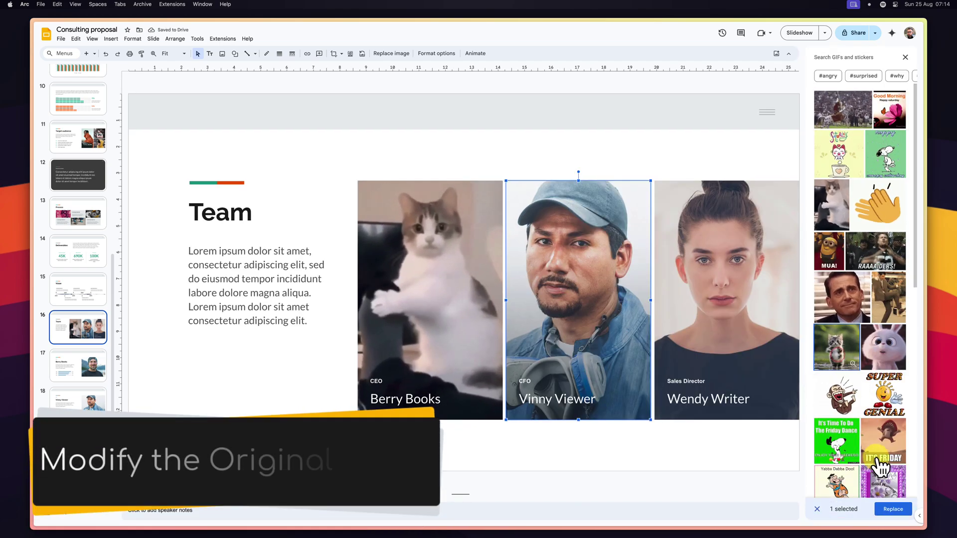
left_click(894, 507)
Replace the third team member's photo with a bunny GIF.
right_click(813, 277)
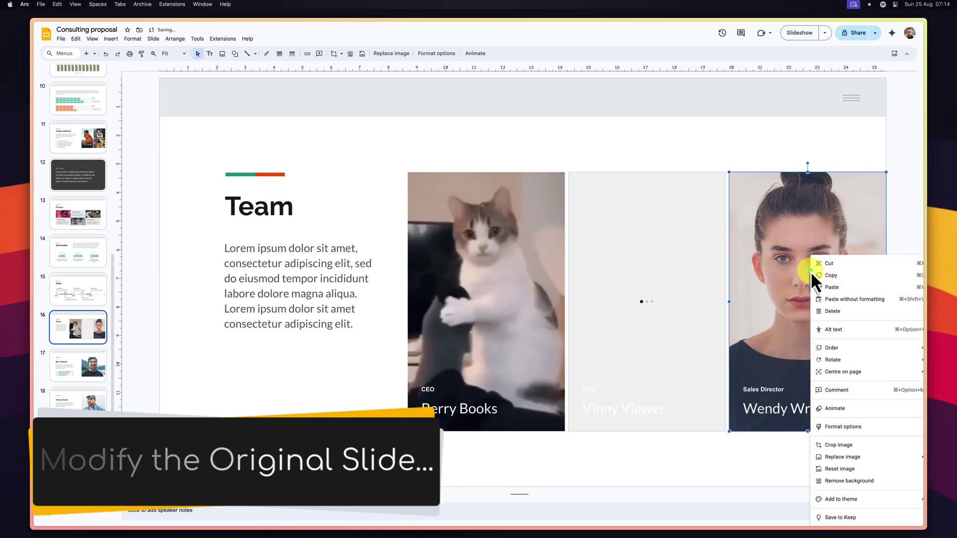
mouse_move(850, 457)
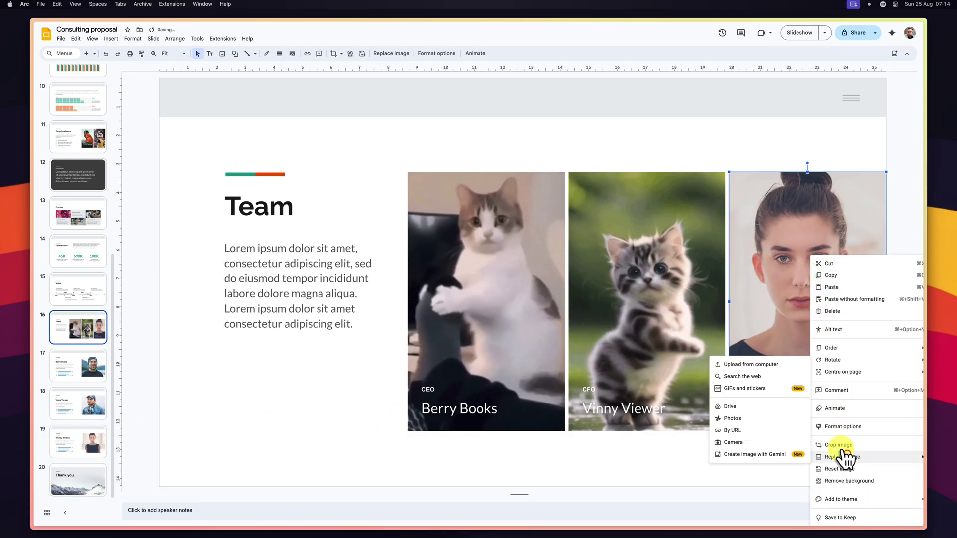
left_click(758, 390)
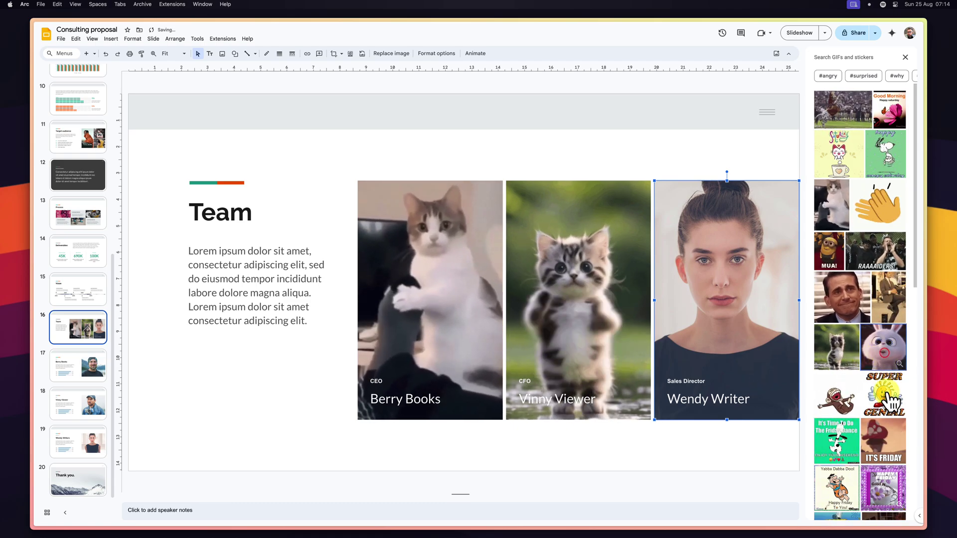
left_click(886, 360)
left_click(891, 506)
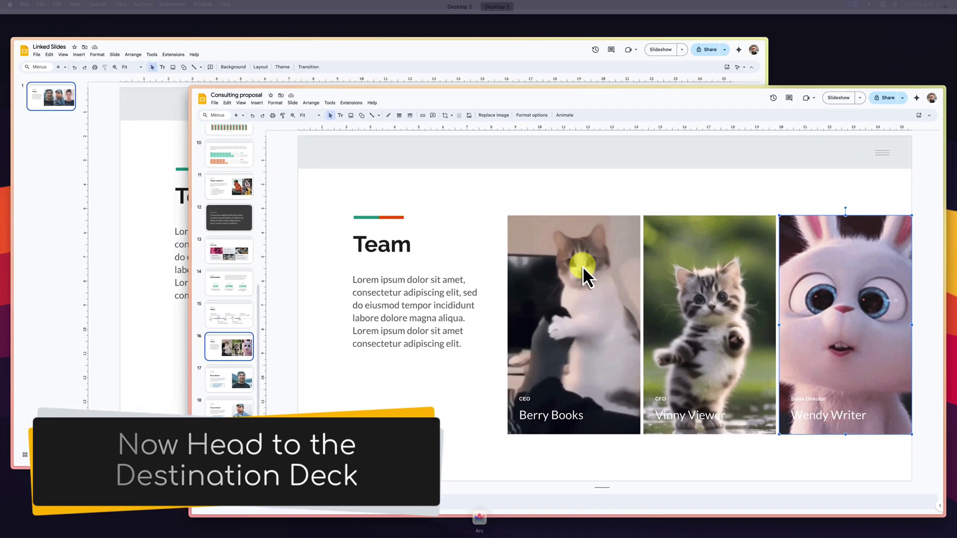
In the Linked Slides deck, click Update on the linked Team slide's banner.
key("super+grave")
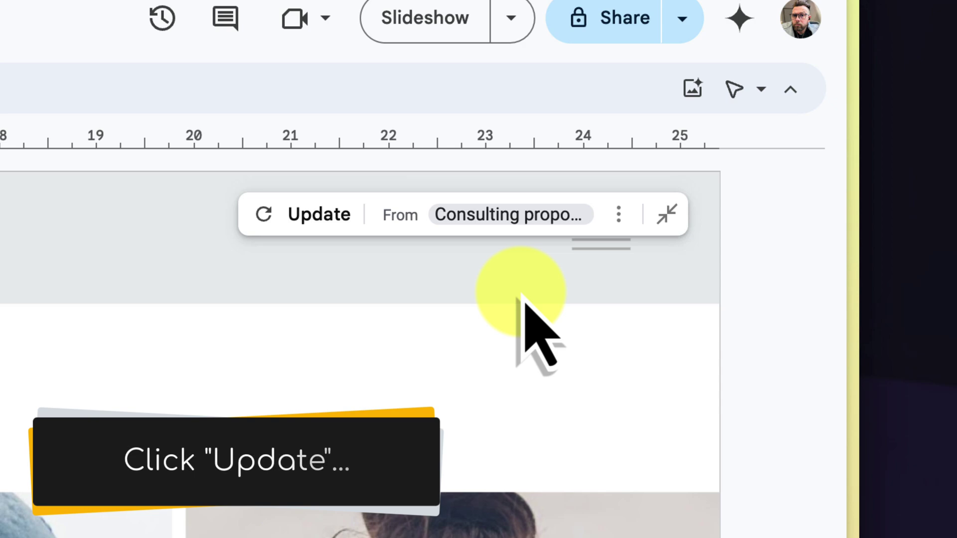
left_click(313, 215)
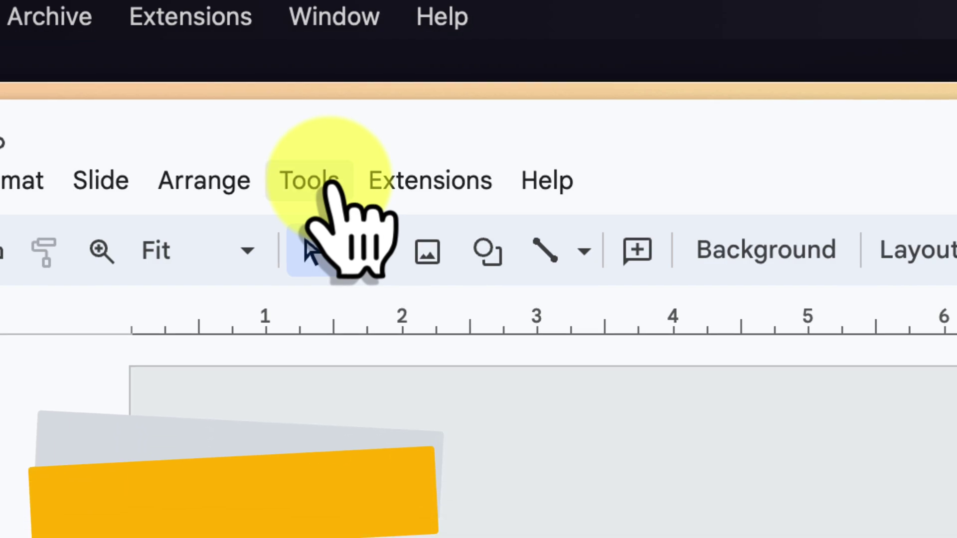
Open the Linked objects panel from the Tools menu, showing 1 update from Consulting proposal.
left_click(329, 186)
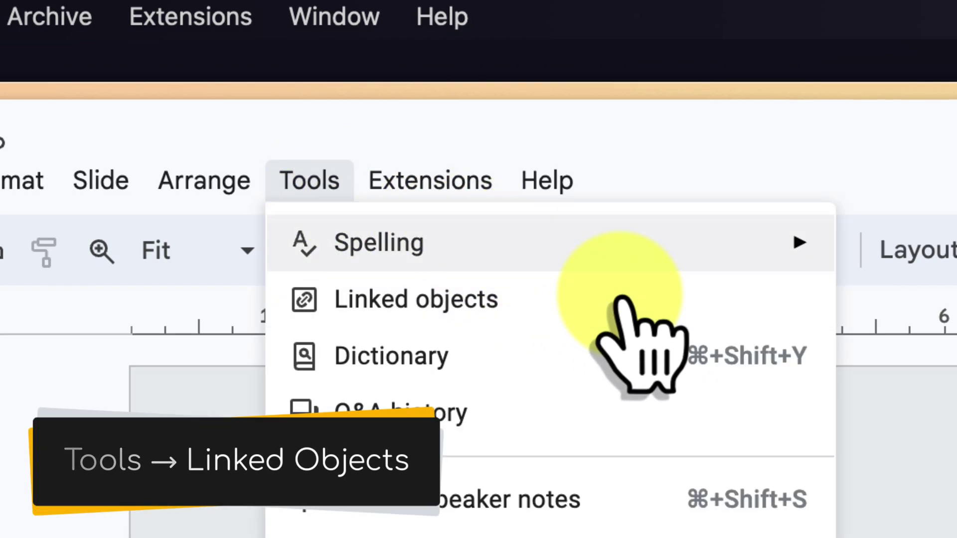
left_click(620, 296)
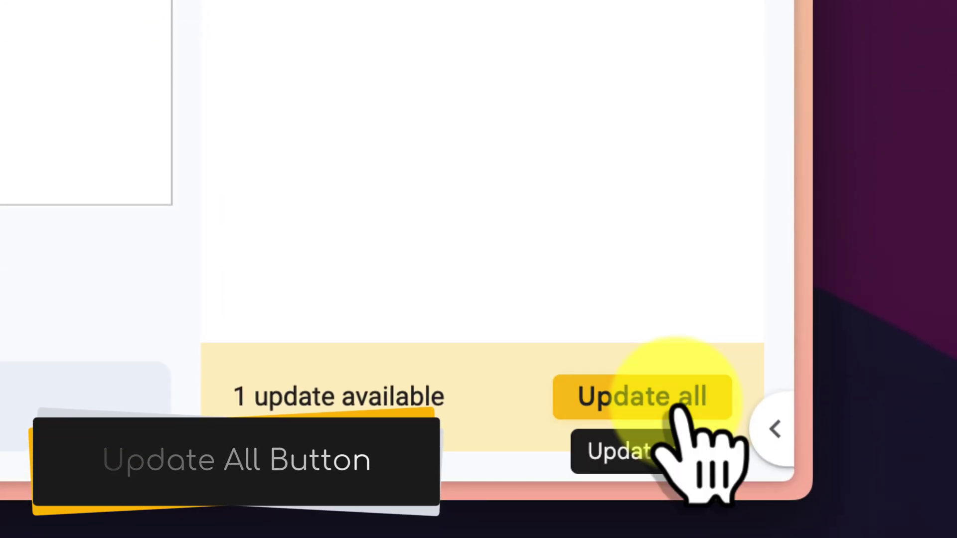
Click Update all so the linked Team slide shows the cat, kitten and bunny GIFs.
left_click(677, 404)
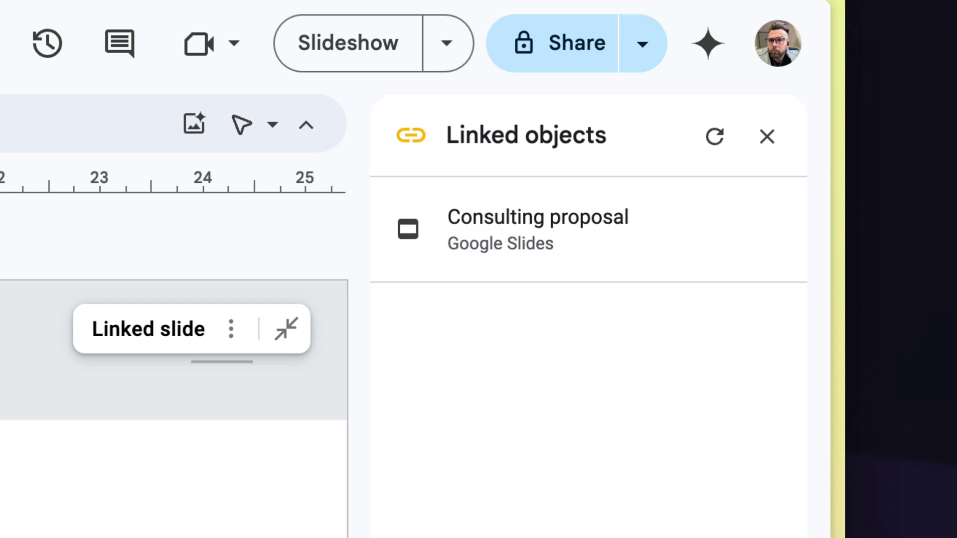
Close the Linked objects panel, leaving the Team slide with the cat, kitten and bunny GIFs.
left_click(765, 133)
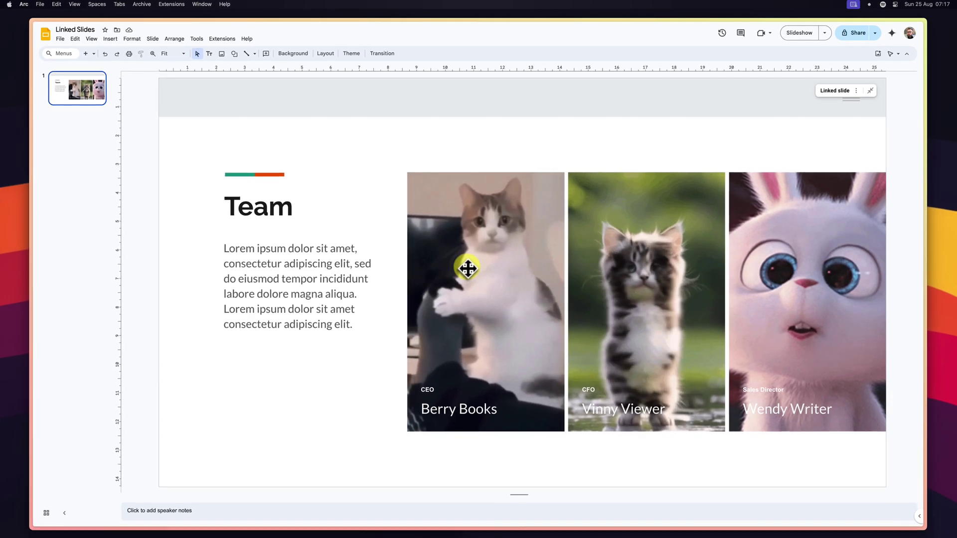
Switch to the adjacent empty macOS desktop space with Ctrl+Left.
key("ctrl+Left")
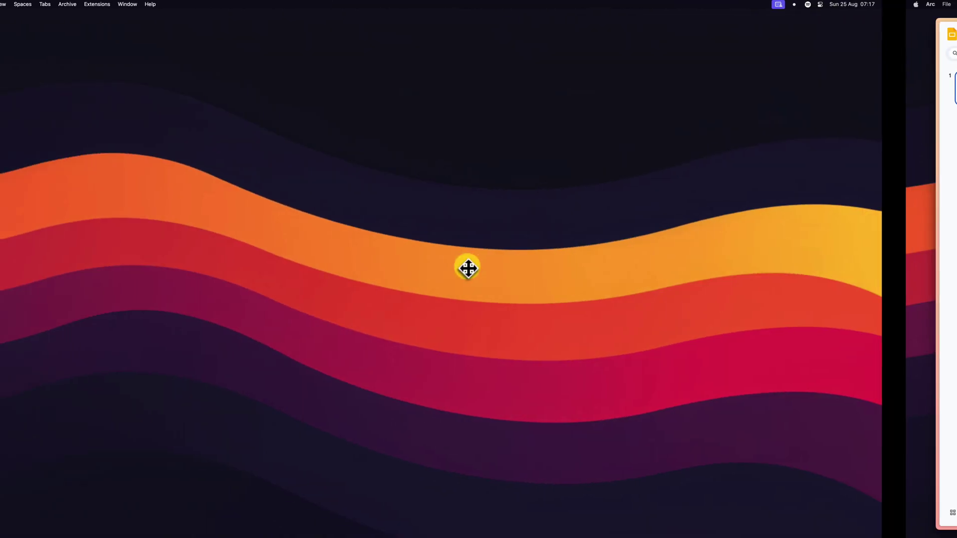